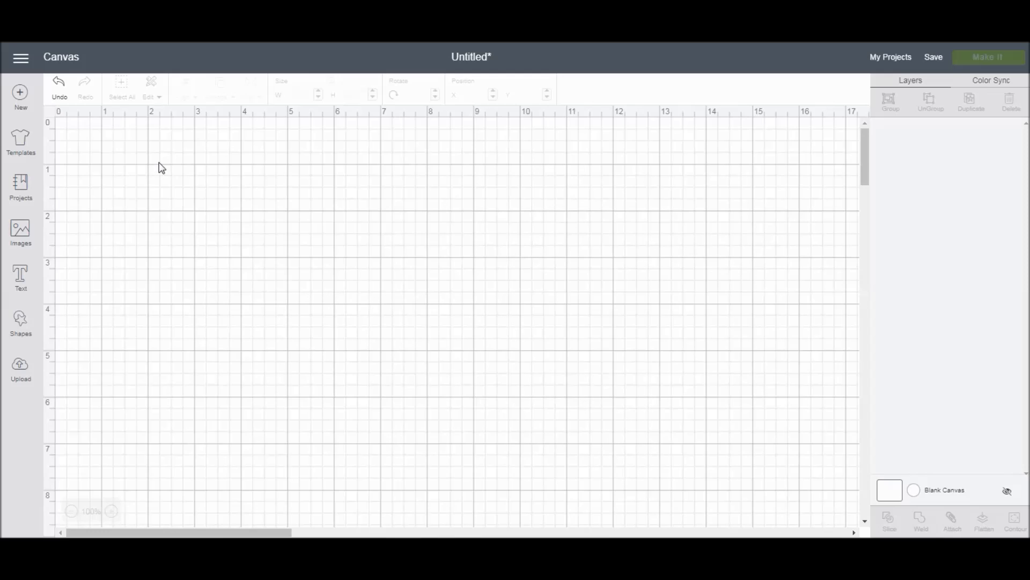
- Add the text 'Happy birthday' in Cricut Sans and move it near the canvas top-left
{"action": "left_click", "coordinate": [24, 293]}
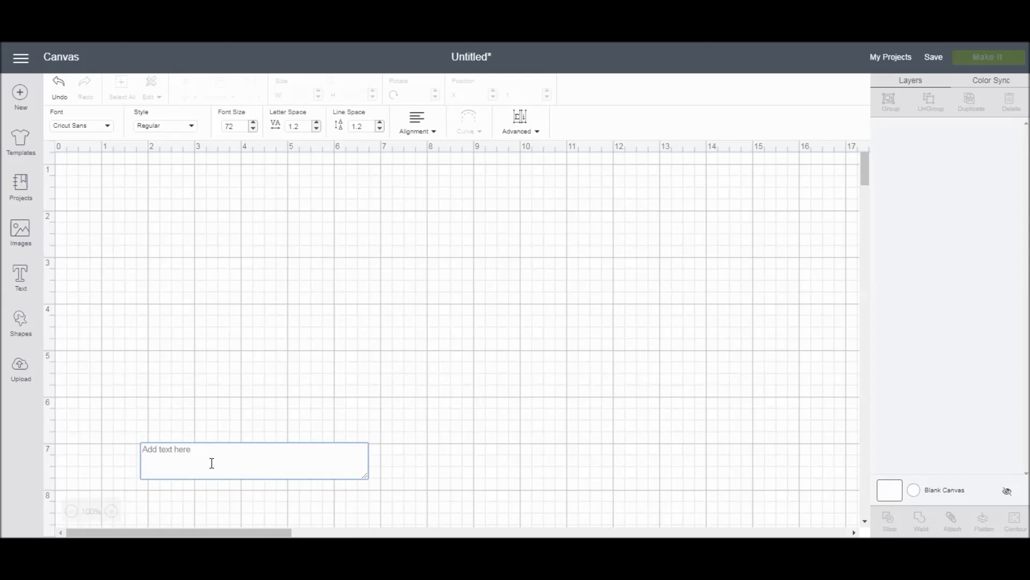
{"action": "type", "text": "Happy"}
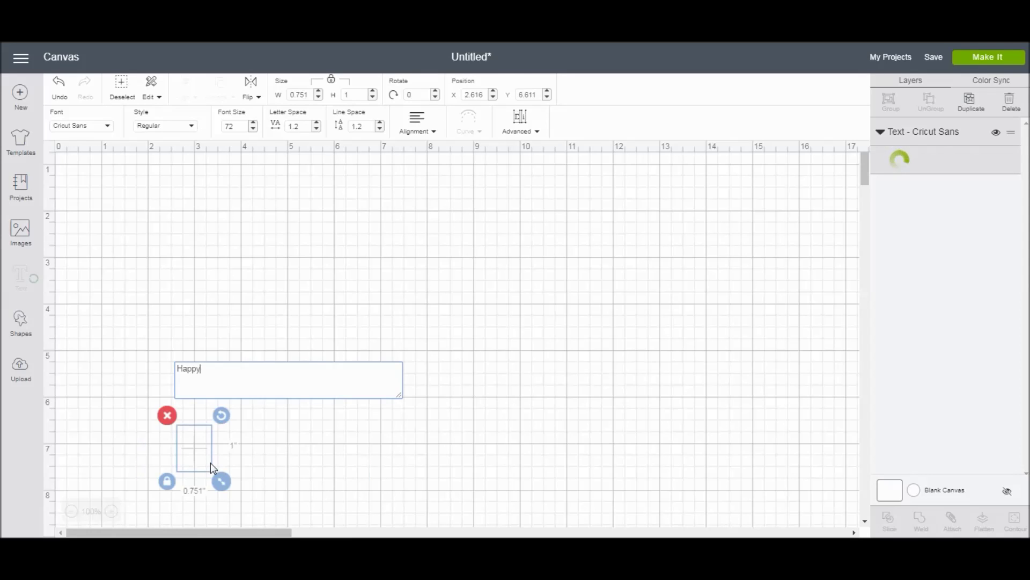
{"action": "type", "text": " b"}
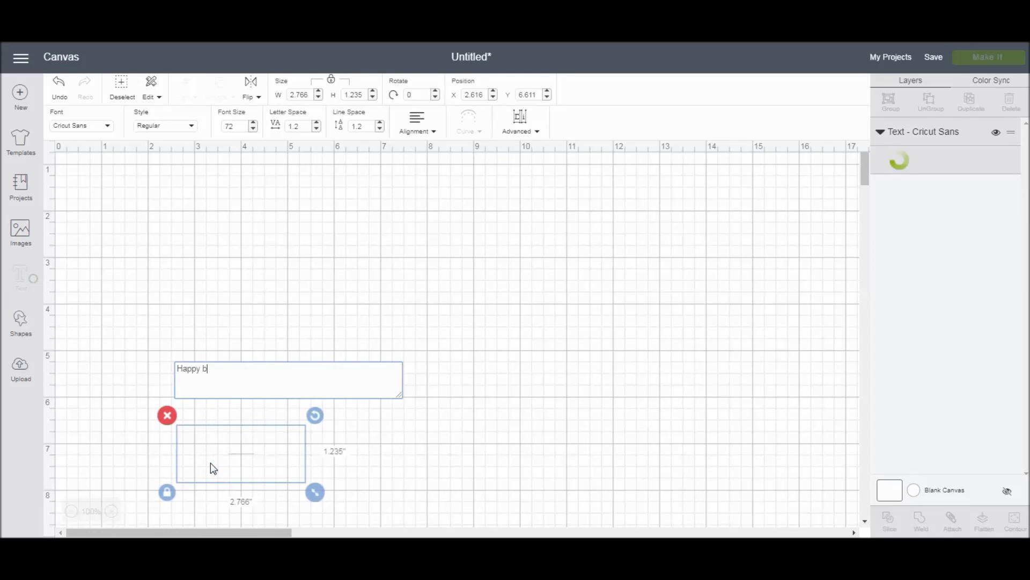
{"action": "type", "text": "irthday"}
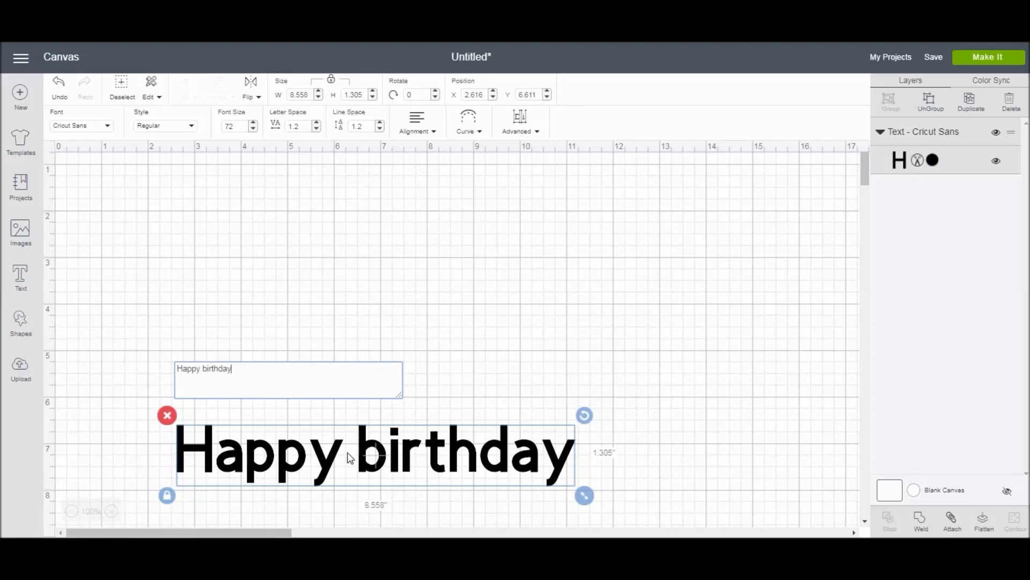
{"action": "left_click_drag", "start_coordinate": [348, 454], "coordinate": [336, 234]}
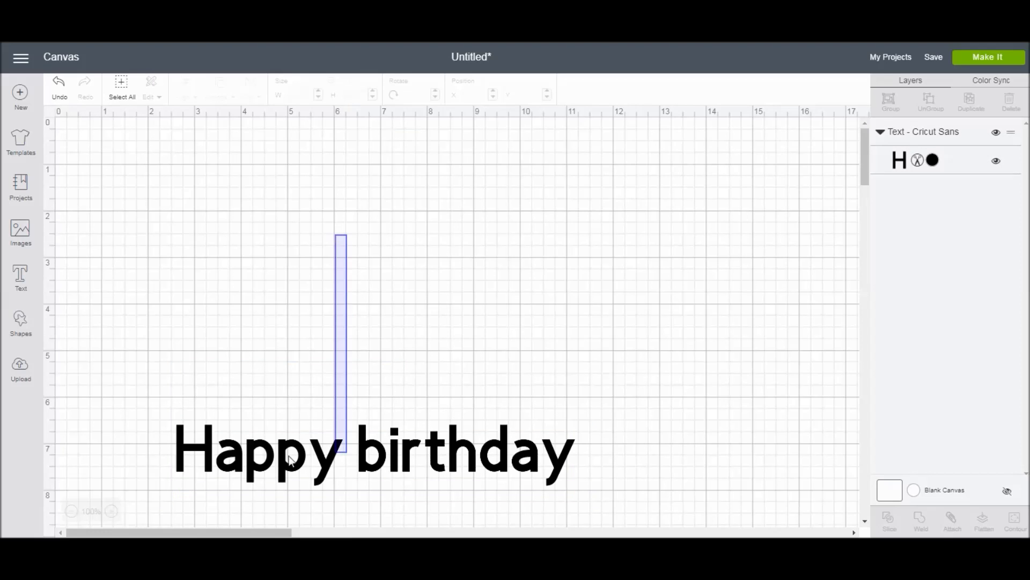
{"action": "left_click_drag", "start_coordinate": [290, 457], "coordinate": [252, 246]}
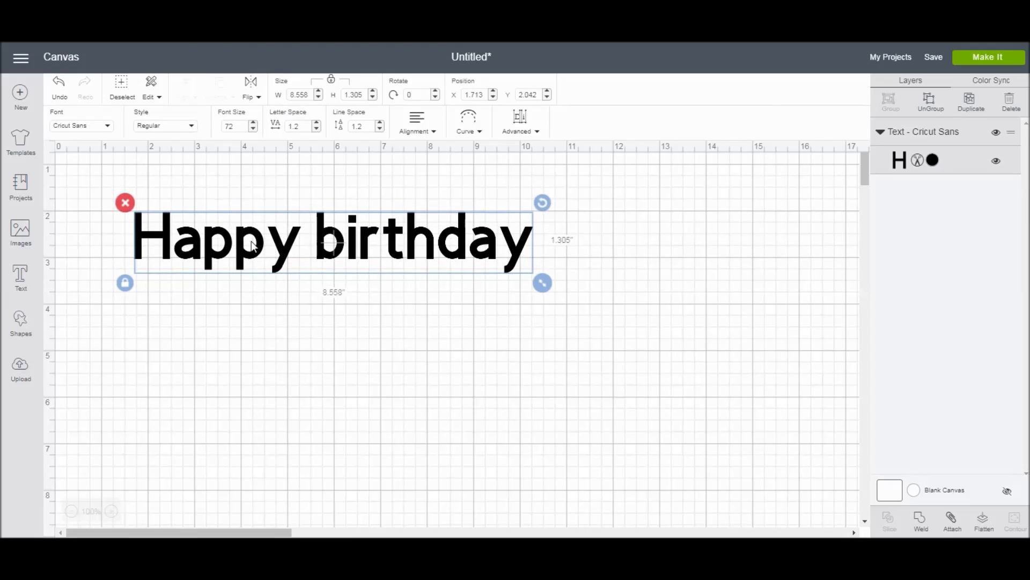
{"action": "left_click", "coordinate": [103, 131]}
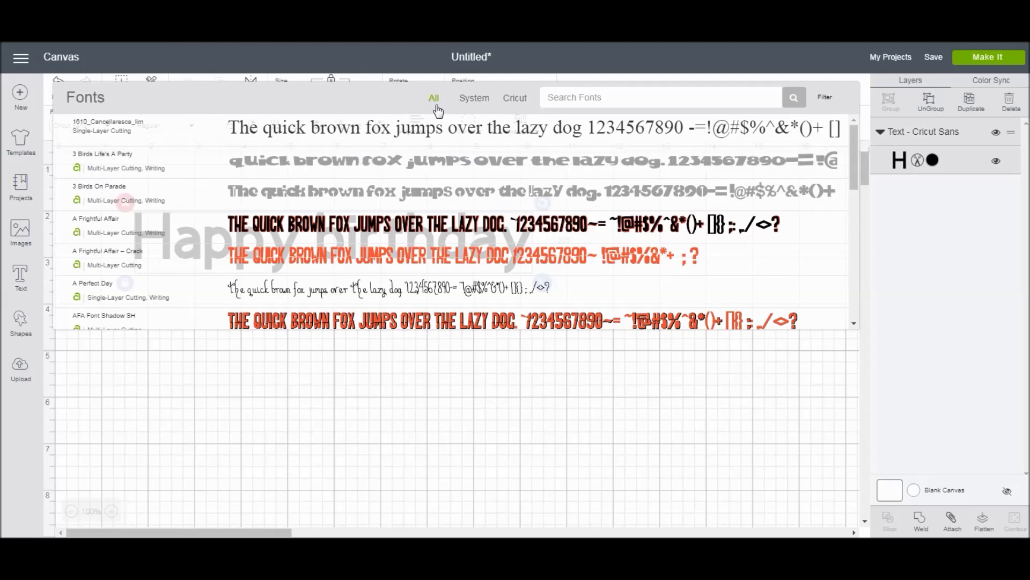
- Filter the font list to Cricut fonts only and scroll through them
{"action": "left_click", "coordinate": [517, 100]}
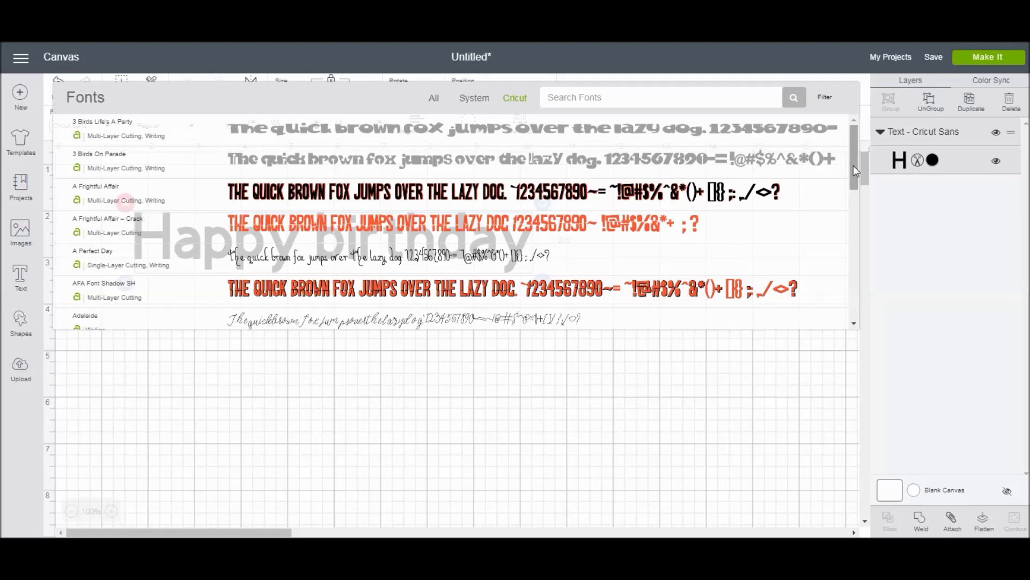
{"action": "left_click_drag", "start_coordinate": [853, 165], "coordinate": [855, 214]}
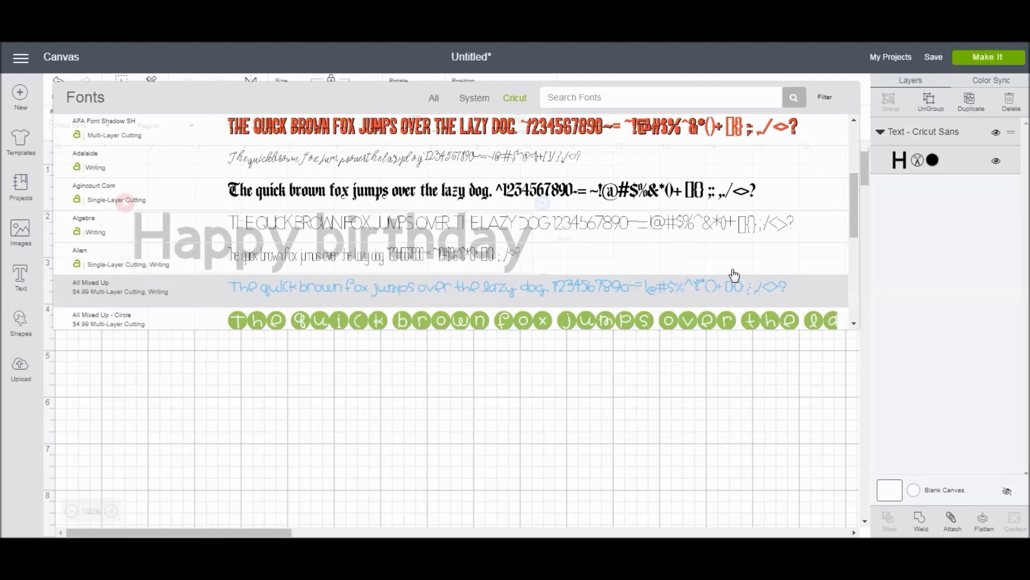
{"action": "left_click_drag", "start_coordinate": [854, 198], "coordinate": [856, 234]}
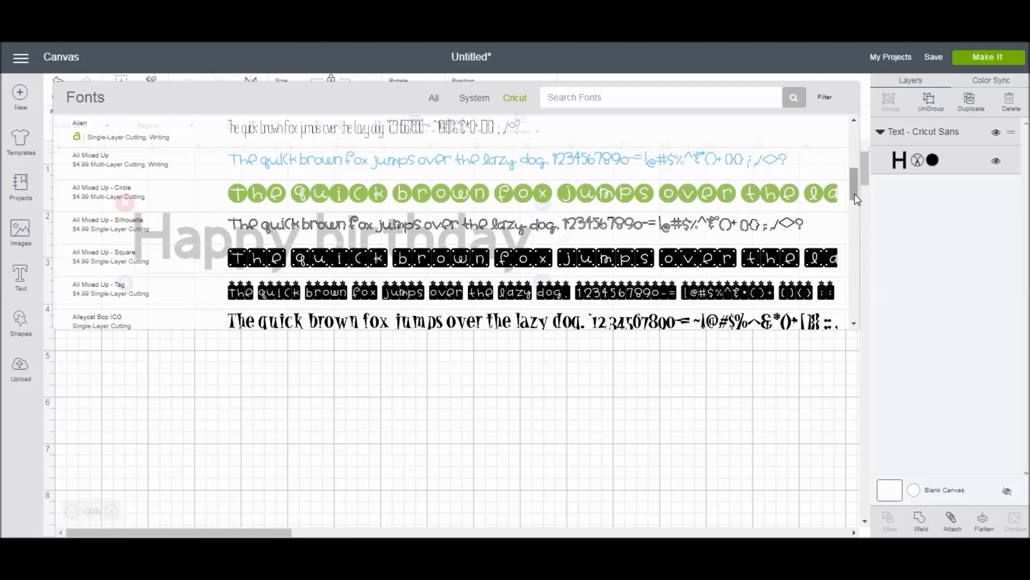
{"action": "left_click_drag", "start_coordinate": [856, 198], "coordinate": [849, 136]}
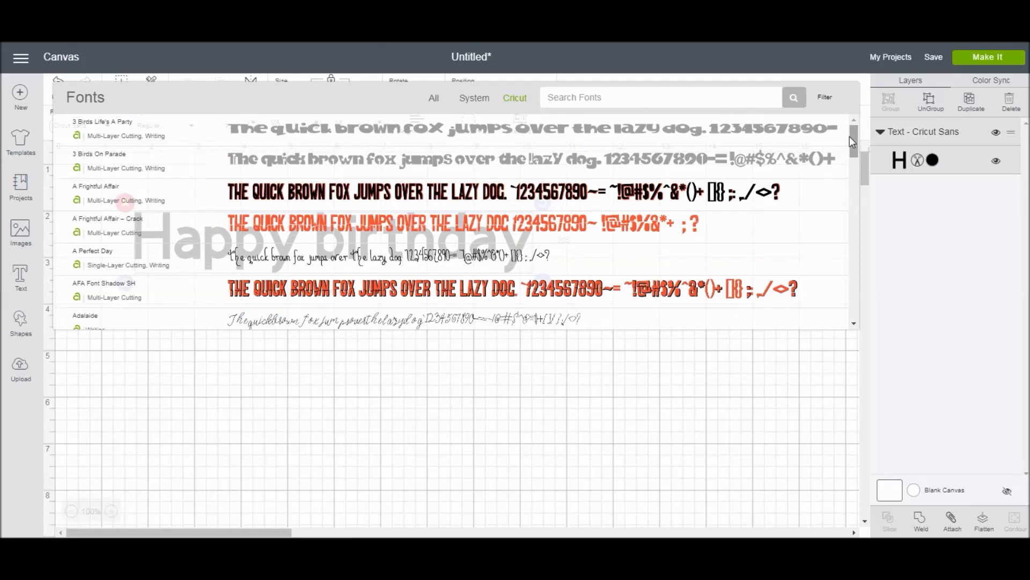
{"action": "left_click", "coordinate": [472, 102]}
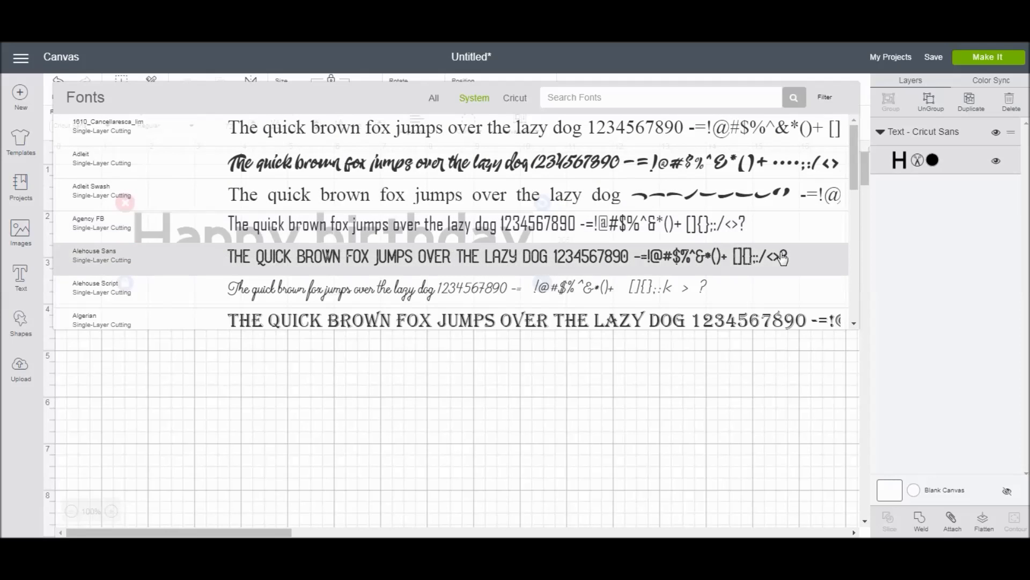
- Scroll through the installed System fonts, such as Andalus, Angelica and Aparajita
{"action": "left_click_drag", "start_coordinate": [852, 176], "coordinate": [853, 246]}
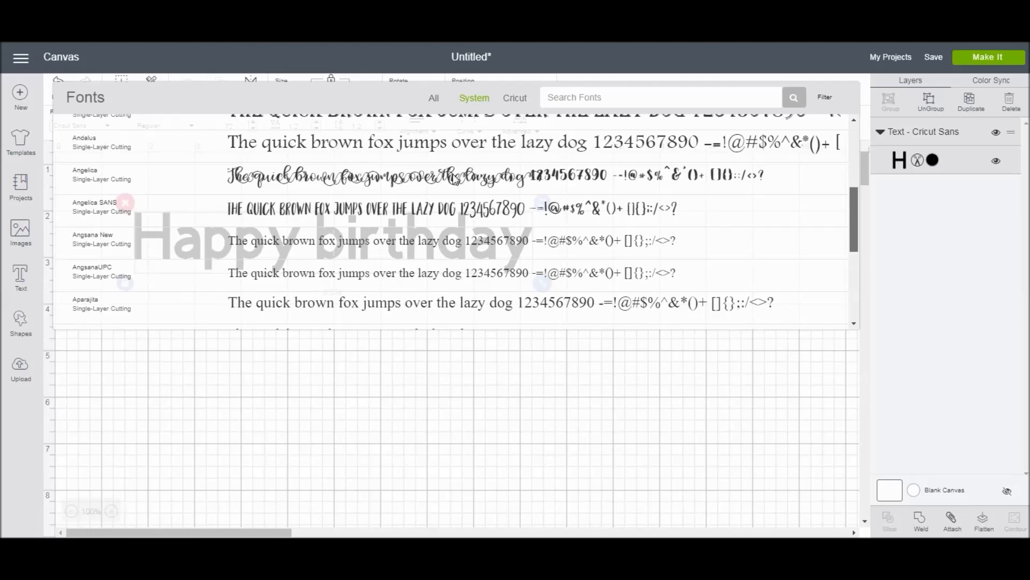
- Show All fonts again from the top, then open and close the font Filter choices
{"action": "left_click", "coordinate": [436, 98]}
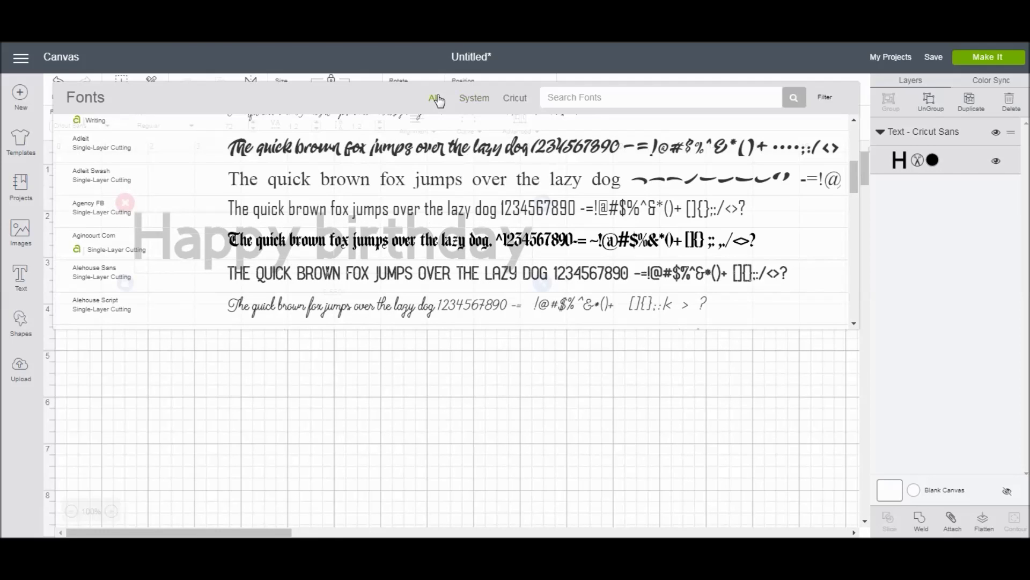
{"action": "left_click_drag", "start_coordinate": [853, 169], "coordinate": [855, 124]}
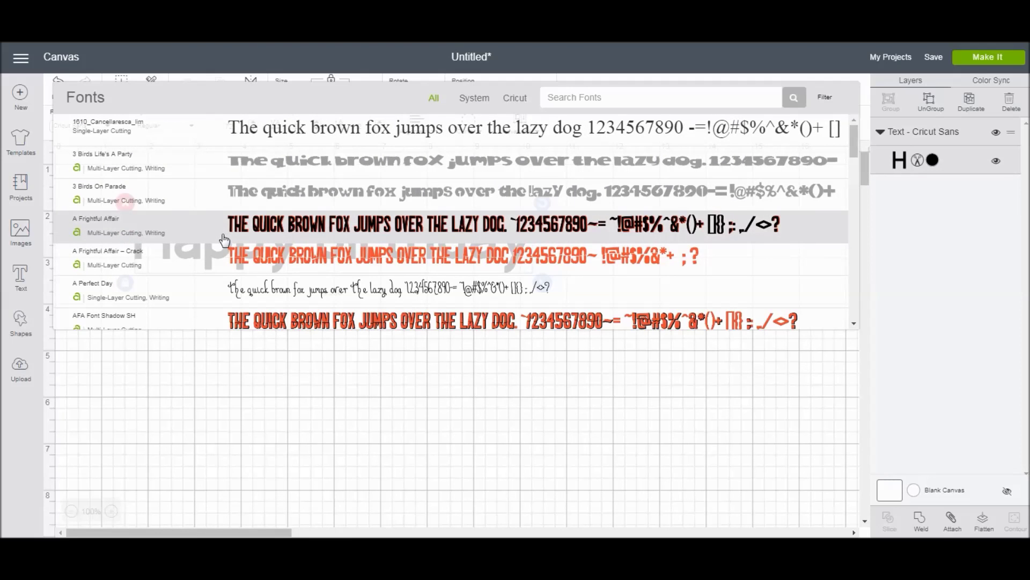
{"action": "left_click", "coordinate": [613, 94]}
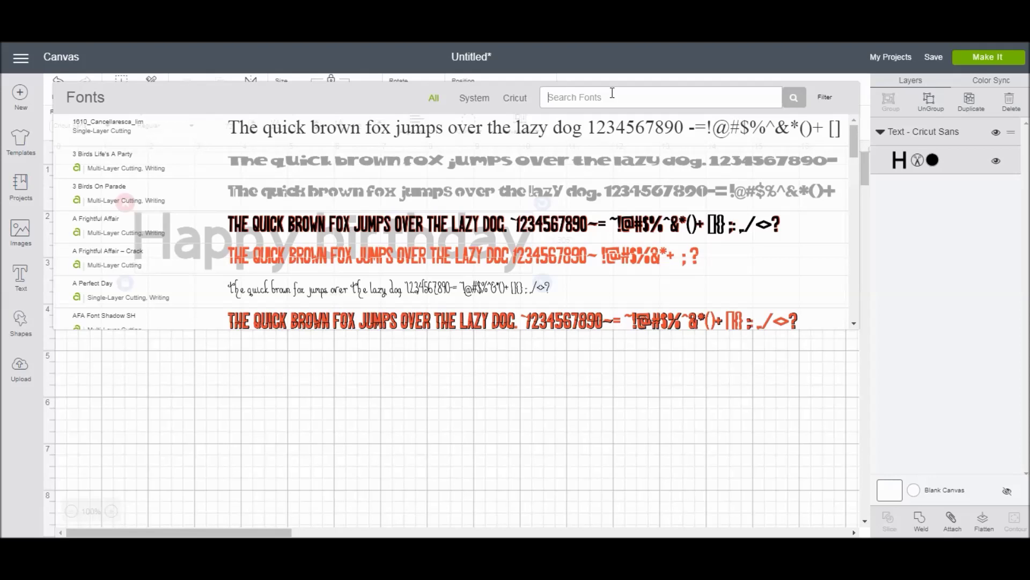
{"action": "left_click", "coordinate": [827, 101]}
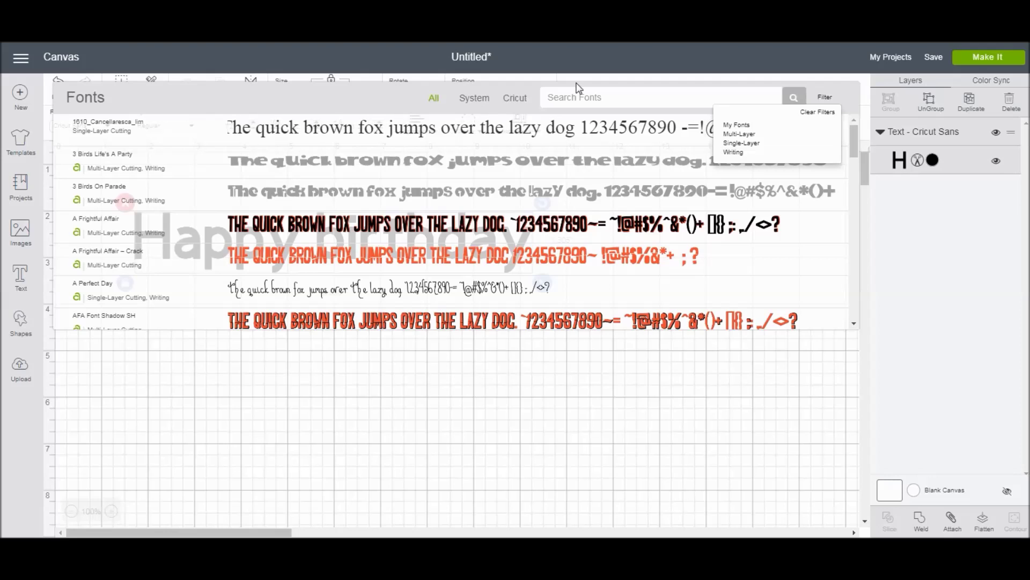
{"action": "left_click", "coordinate": [572, 101]}
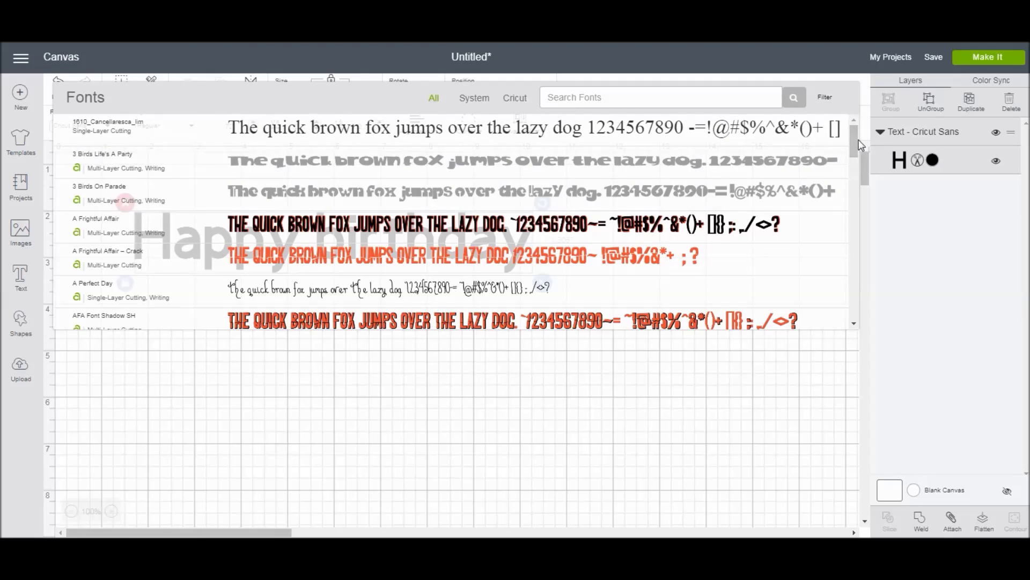
- Apply the A Frightful Affair – Crack font to the Happy birthday text
{"action": "left_click_drag", "start_coordinate": [853, 137], "coordinate": [852, 147]}
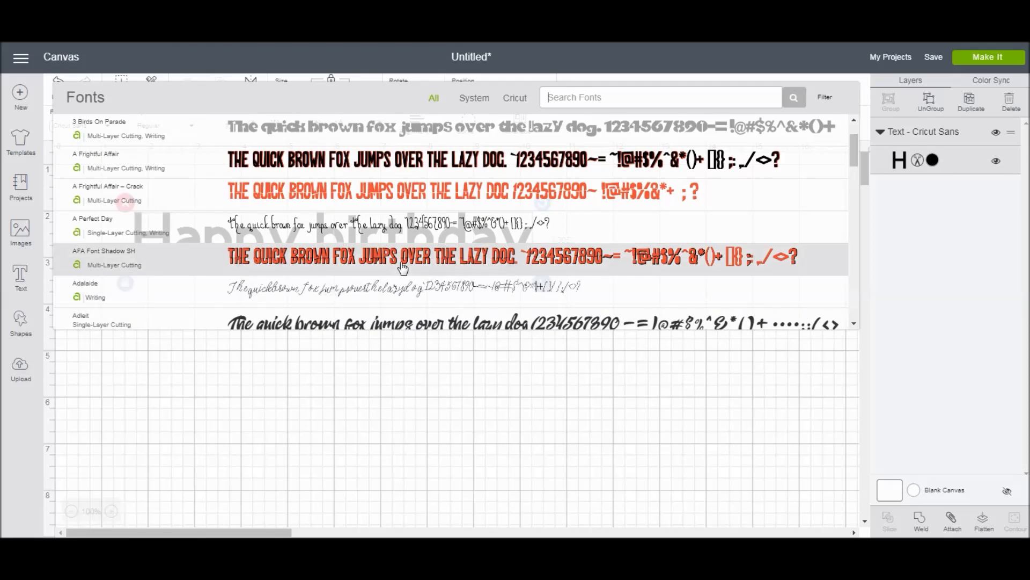
{"action": "left_click", "coordinate": [301, 196]}
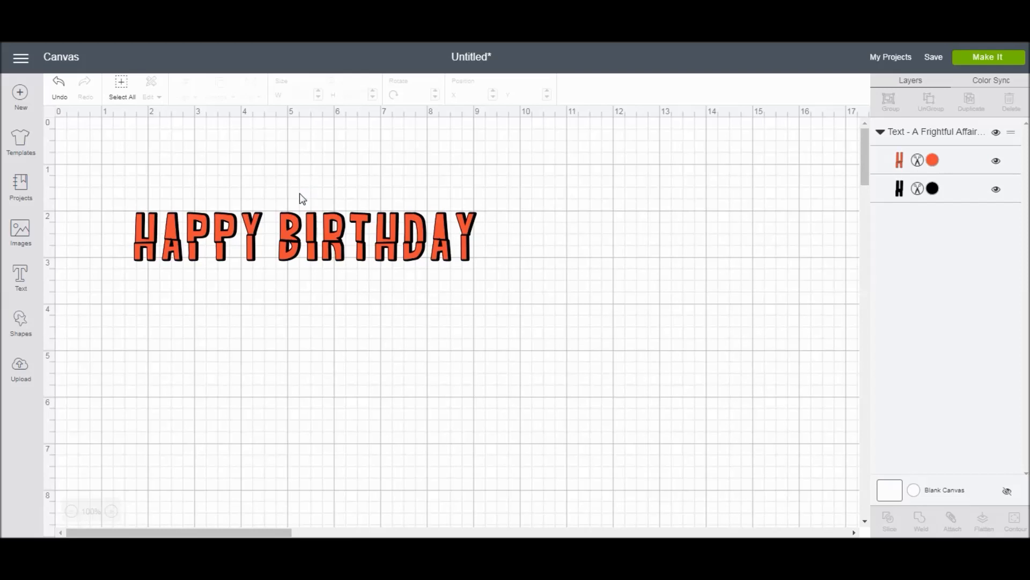
- Confirm A Frightful Affair – Crack offers only Regular style, then browse all fonts again
{"action": "left_click", "coordinate": [199, 240]}
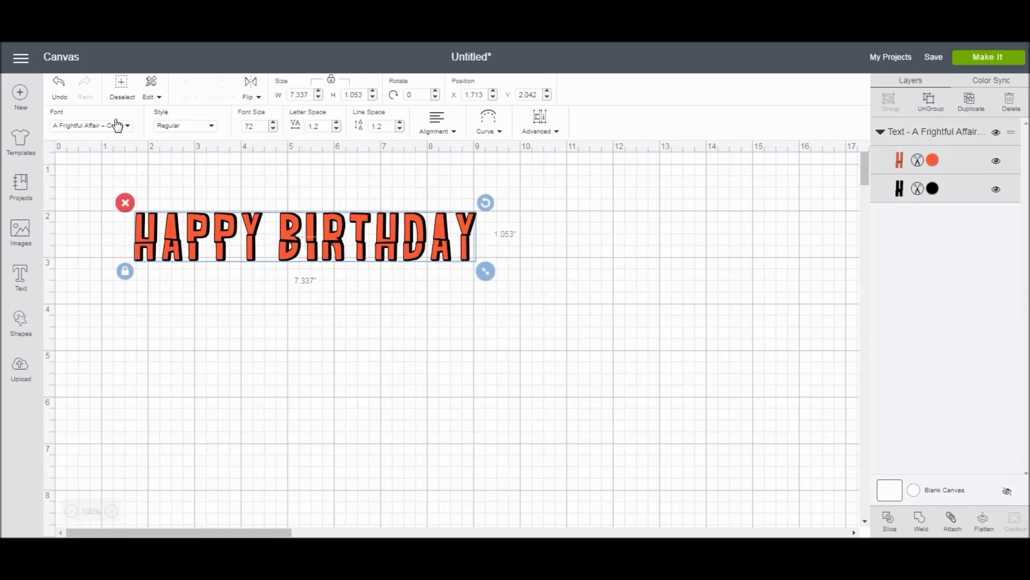
{"action": "left_click", "coordinate": [209, 127]}
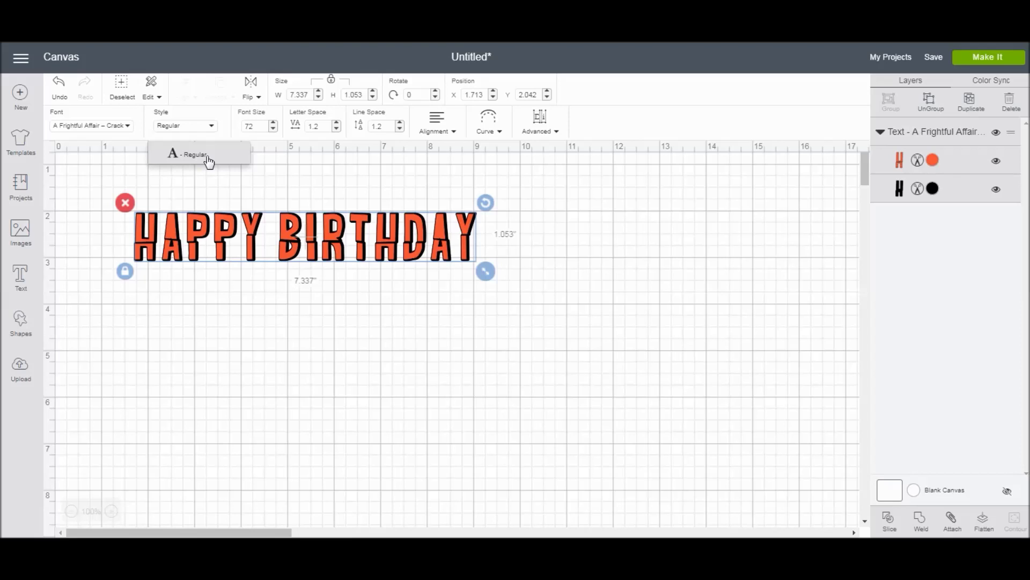
{"action": "left_click", "coordinate": [129, 126]}
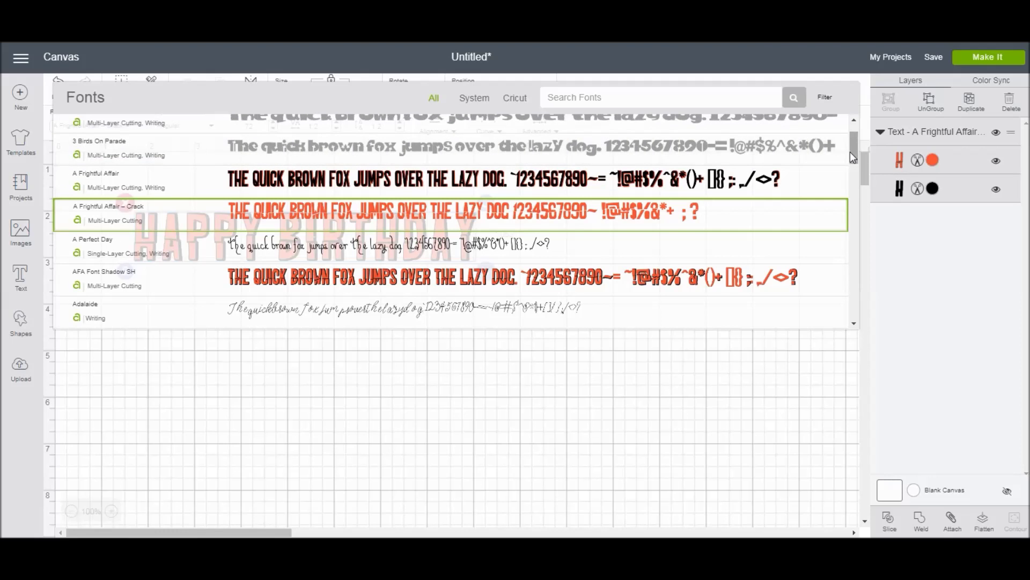
{"action": "left_click_drag", "start_coordinate": [853, 152], "coordinate": [857, 243]}
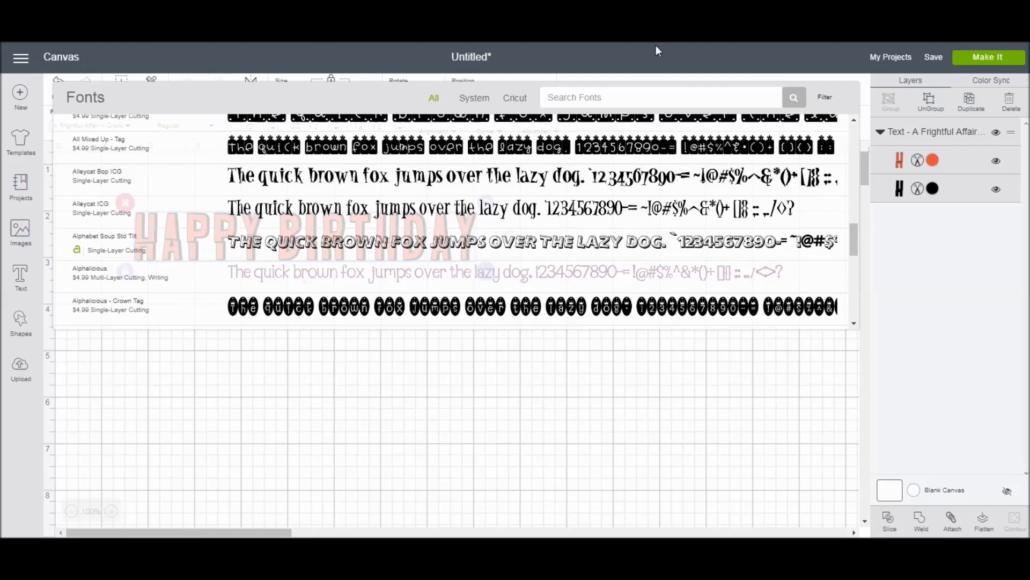
- Search 'cricut' and switch the text back to Cricut Sans, showing its style options
{"action": "left_click", "coordinate": [634, 102]}
{"action": "type", "text": "cricut"}
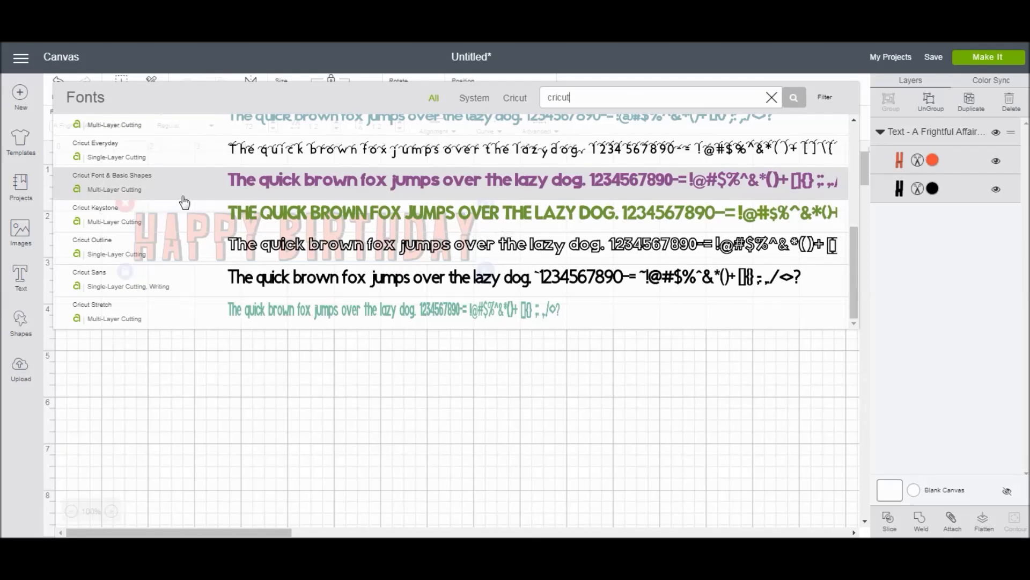
{"action": "left_click", "coordinate": [182, 288]}
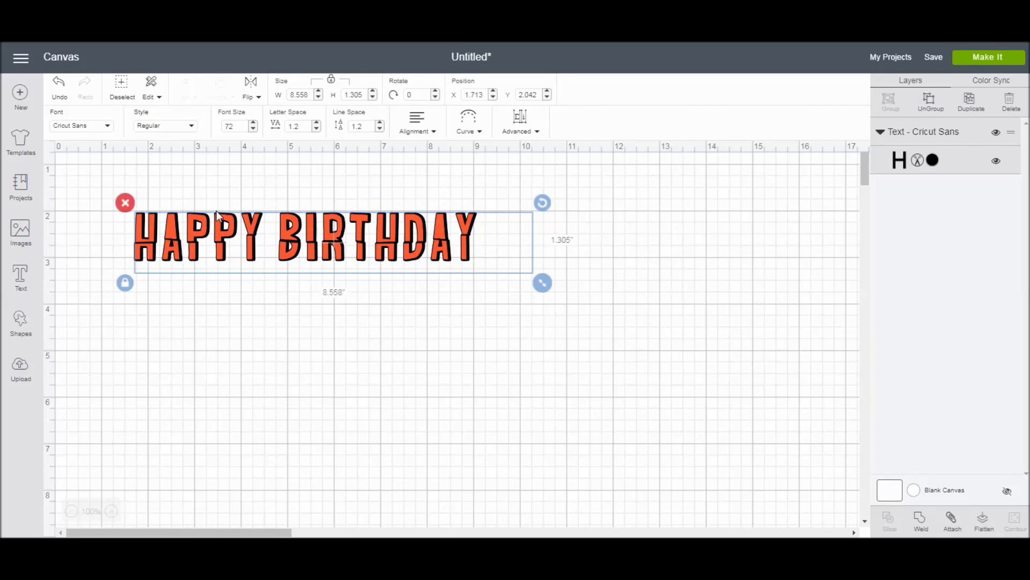
{"action": "left_click", "coordinate": [192, 126]}
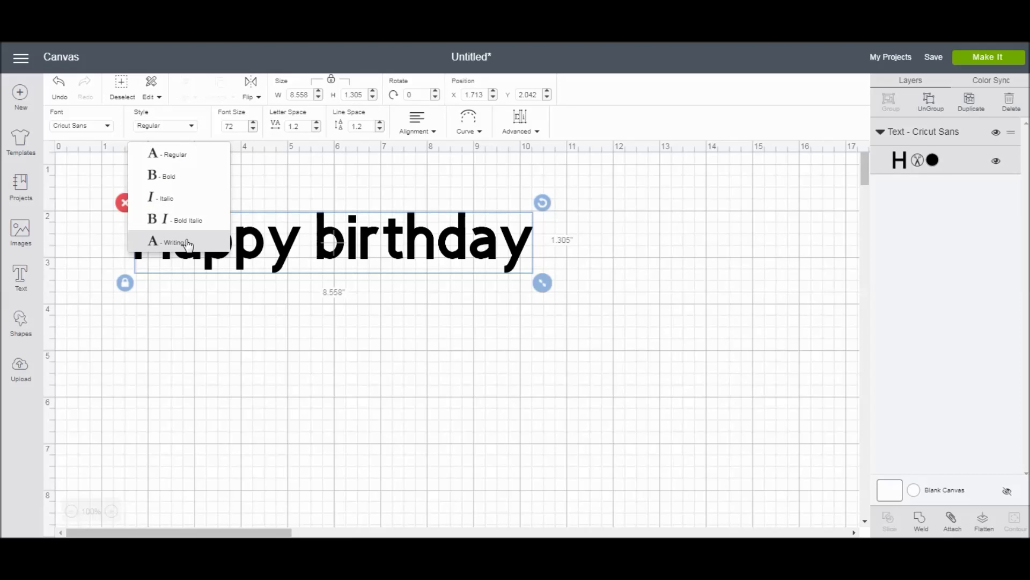
- Choose the Bold style so the text renders in Cricut Sans Bold
{"action": "left_click", "coordinate": [177, 168]}
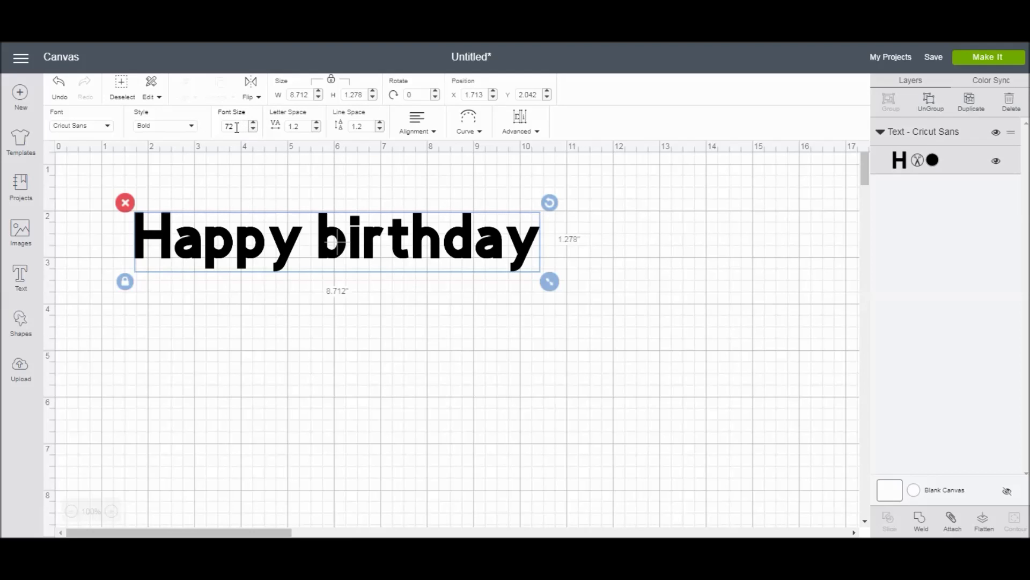
- Set font size 40, nudge to 38, then scale text to 6.668 in wide (55.1 pt)
{"action": "left_click", "coordinate": [237, 128]}
{"action": "key", "text": "BackSpace"}
{"action": "key", "text": "BackSpace"}
{"action": "type", "text": "40"}
{"action": "left_click", "coordinate": [253, 131]}
{"action": "left_click", "coordinate": [253, 130]}
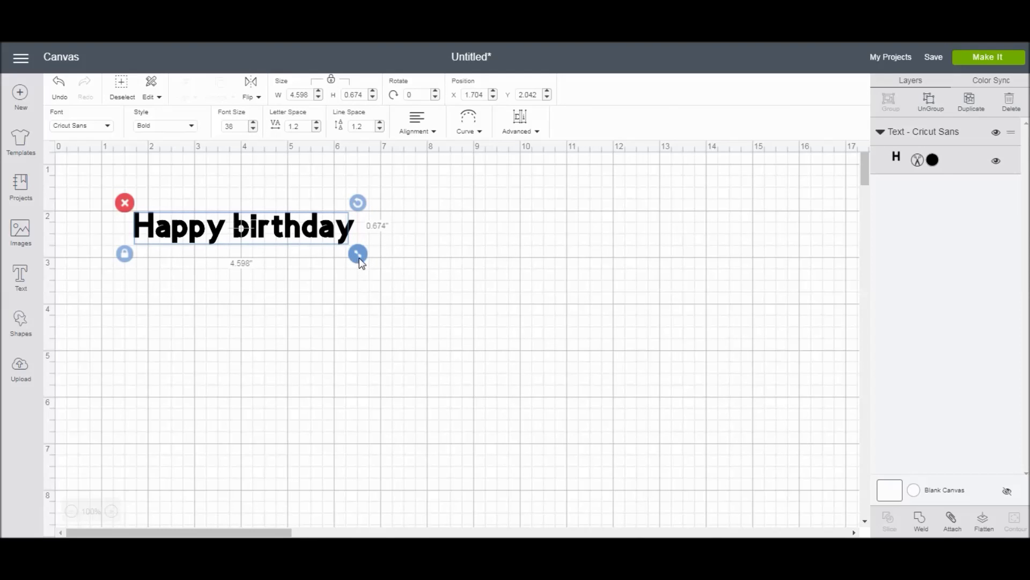
{"action": "left_click_drag", "start_coordinate": [357, 258], "coordinate": [453, 284]}
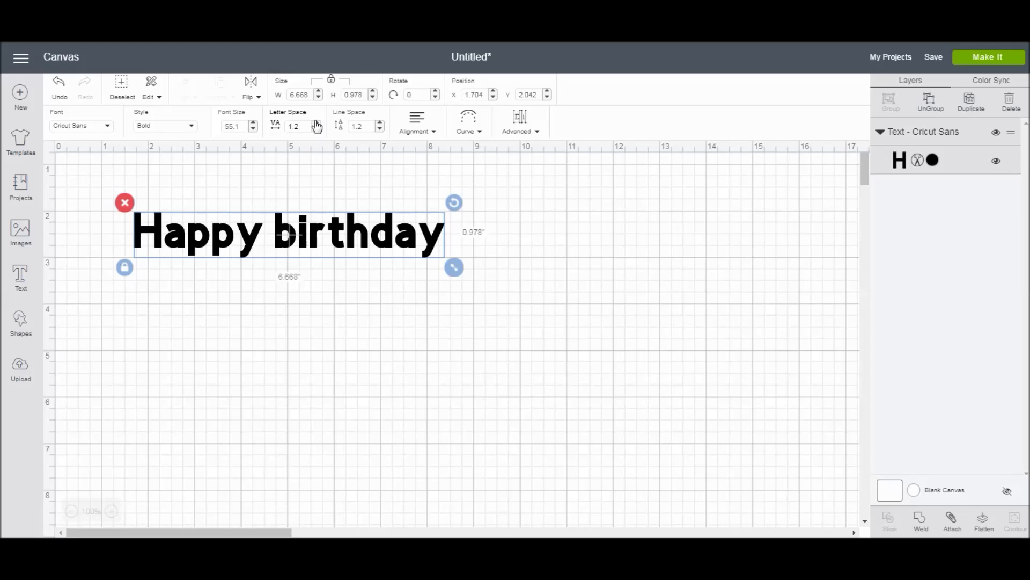
- Raise the Happy birthday letter spacing to 2.1, then deselect the text
{"action": "left_click", "coordinate": [316, 122]}
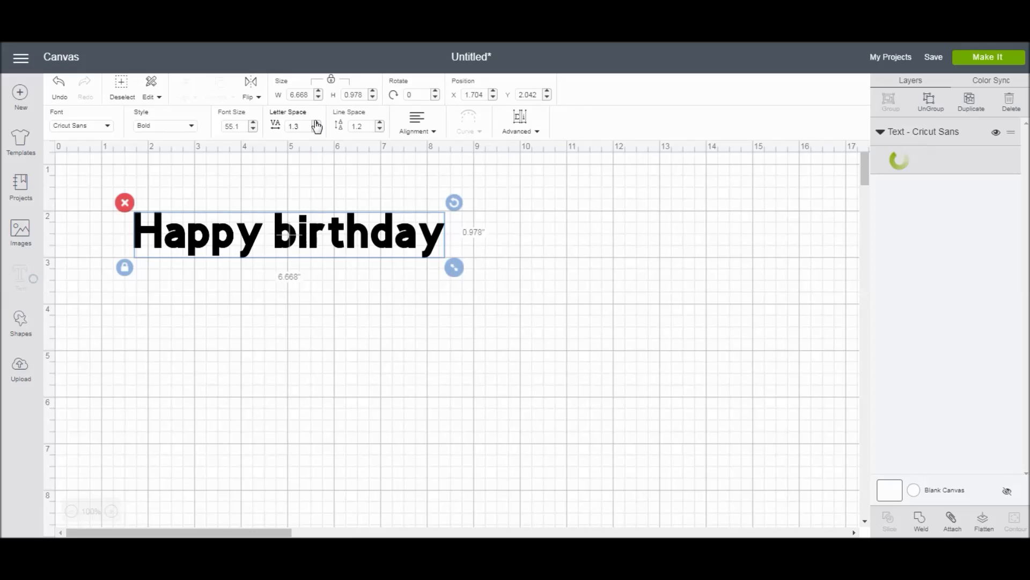
{"action": "left_click", "coordinate": [316, 123]}
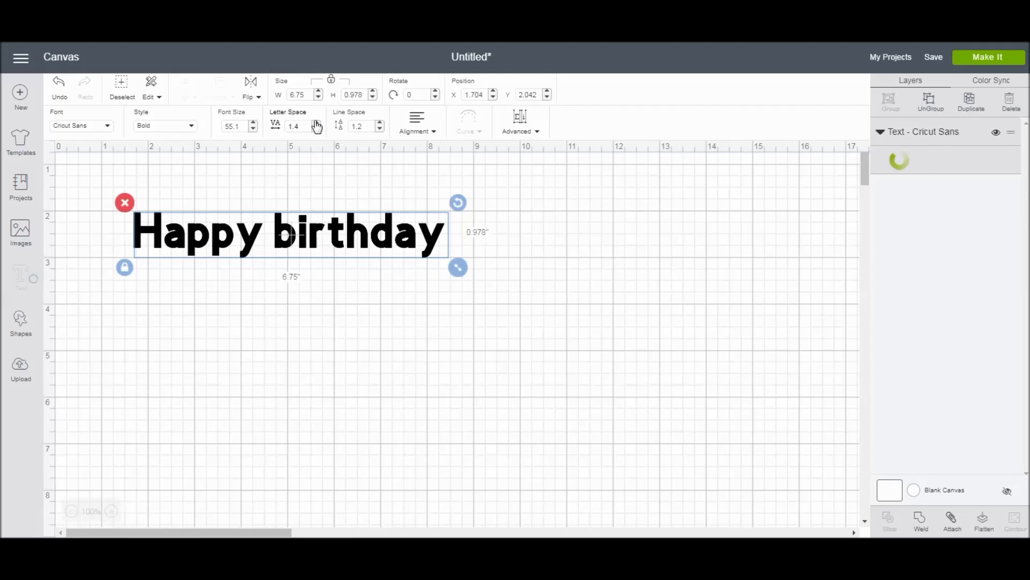
{"action": "left_click", "coordinate": [316, 122]}
{"action": "left_click", "coordinate": [316, 123]}
{"action": "left_click", "coordinate": [316, 123]}
{"action": "left_click", "coordinate": [316, 123]}
{"action": "left_click", "coordinate": [316, 123]}
{"action": "left_click", "coordinate": [316, 123]}
{"action": "left_click", "coordinate": [316, 122]}
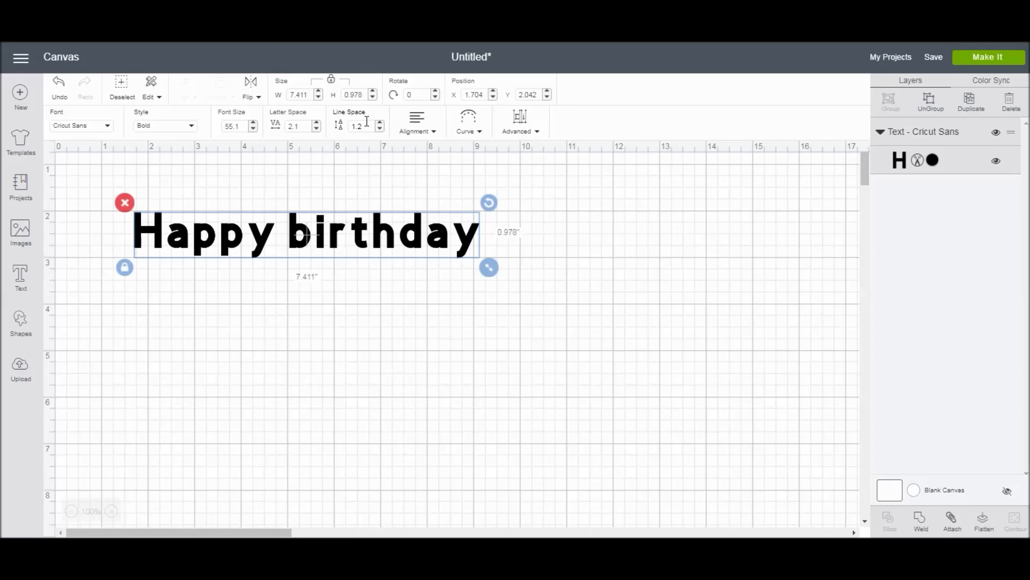
{"action": "left_click", "coordinate": [284, 247]}
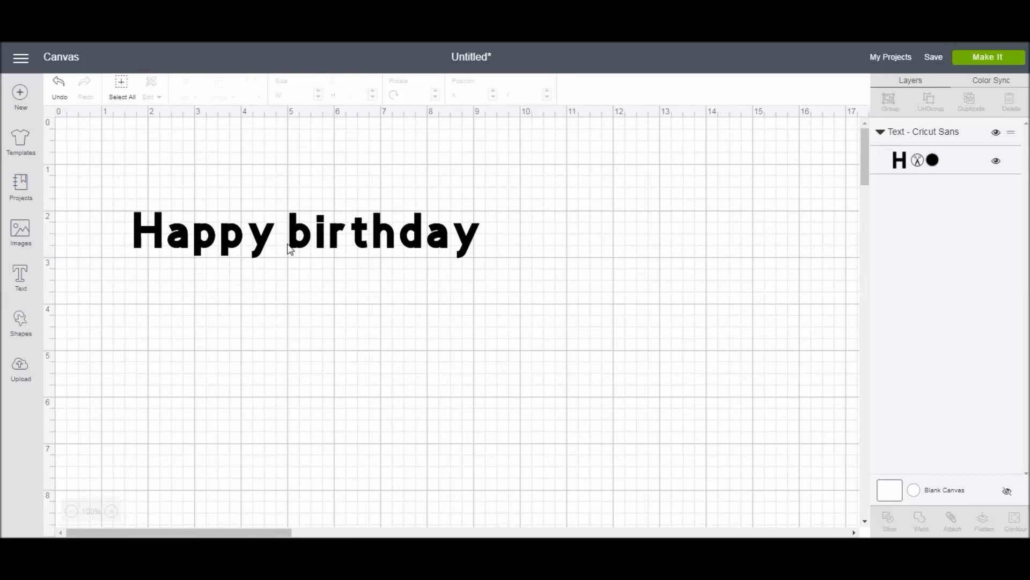
- Break the text so 'birthday' sits on its own line below 'Happy'
{"action": "double_click", "coordinate": [300, 236]}
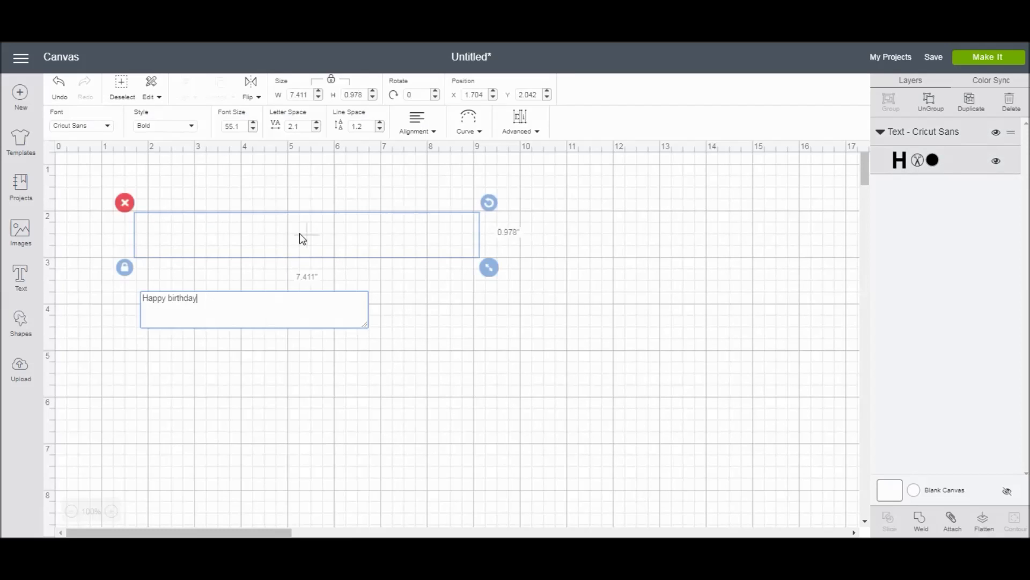
{"action": "left_click", "coordinate": [168, 298]}
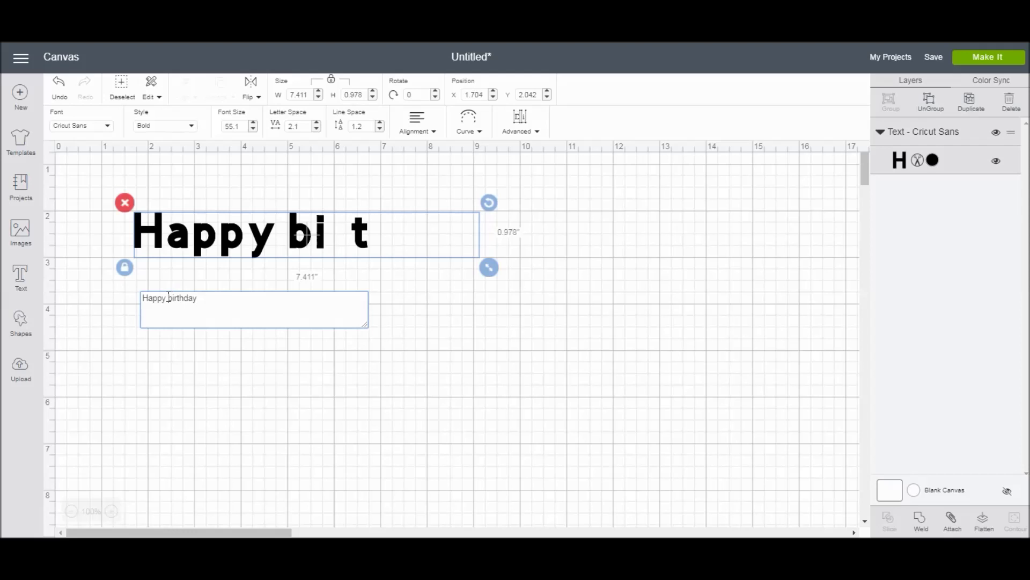
{"action": "key", "text": "Return"}
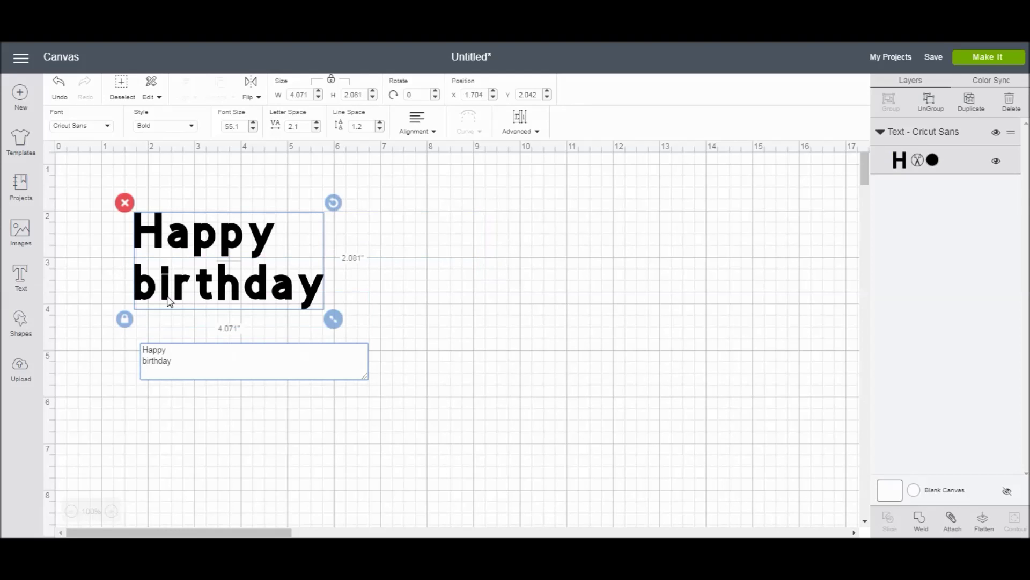
{"action": "left_click", "coordinate": [363, 125]}
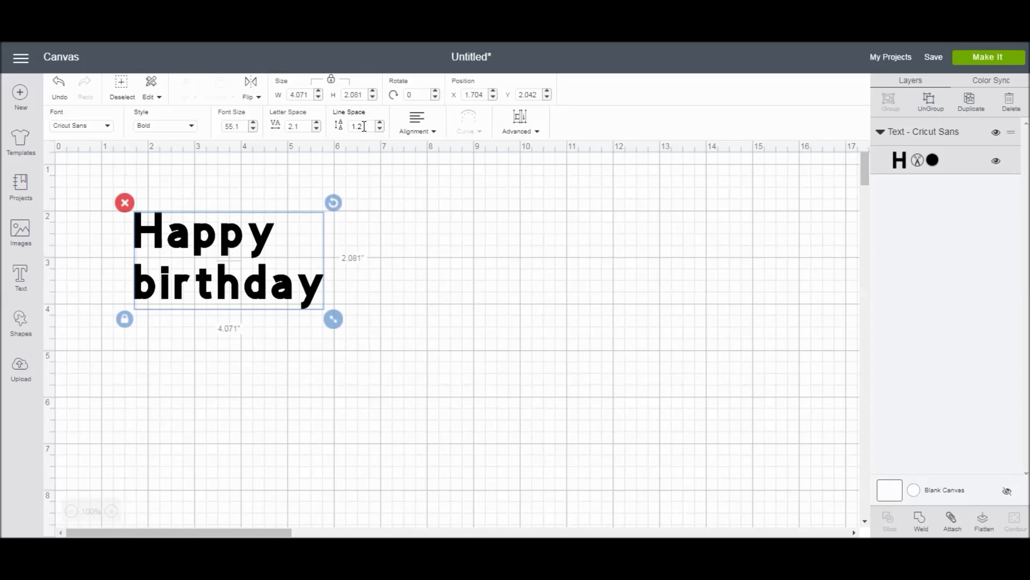
- Raise the text's line spacing step by step up to 2
{"action": "left_click", "coordinate": [381, 123]}
{"action": "left_click", "coordinate": [380, 123]}
{"action": "left_click", "coordinate": [380, 123]}
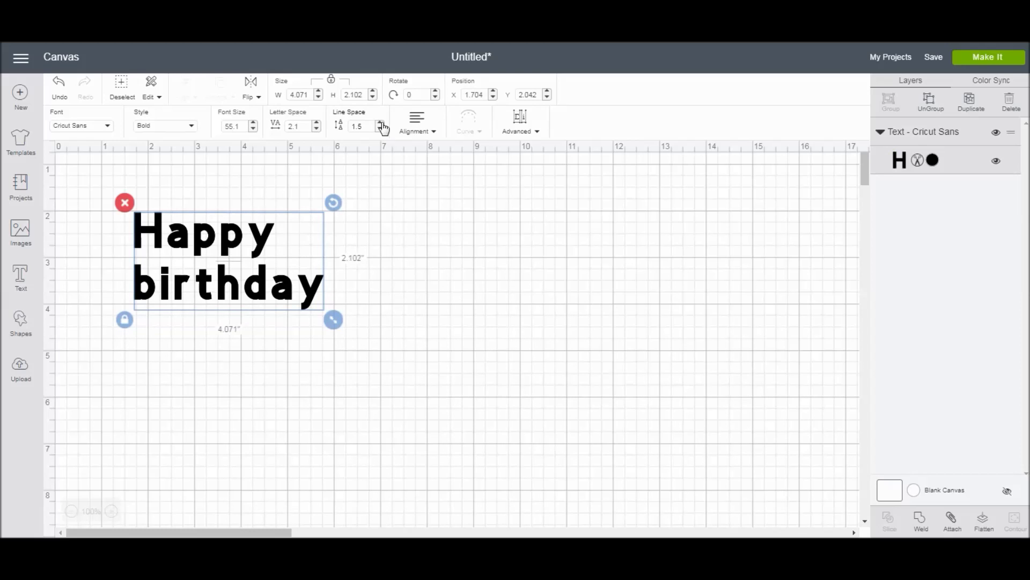
{"action": "left_click", "coordinate": [381, 123]}
{"action": "left_click", "coordinate": [381, 124]}
{"action": "left_click", "coordinate": [380, 123]}
{"action": "left_click", "coordinate": [381, 123]}
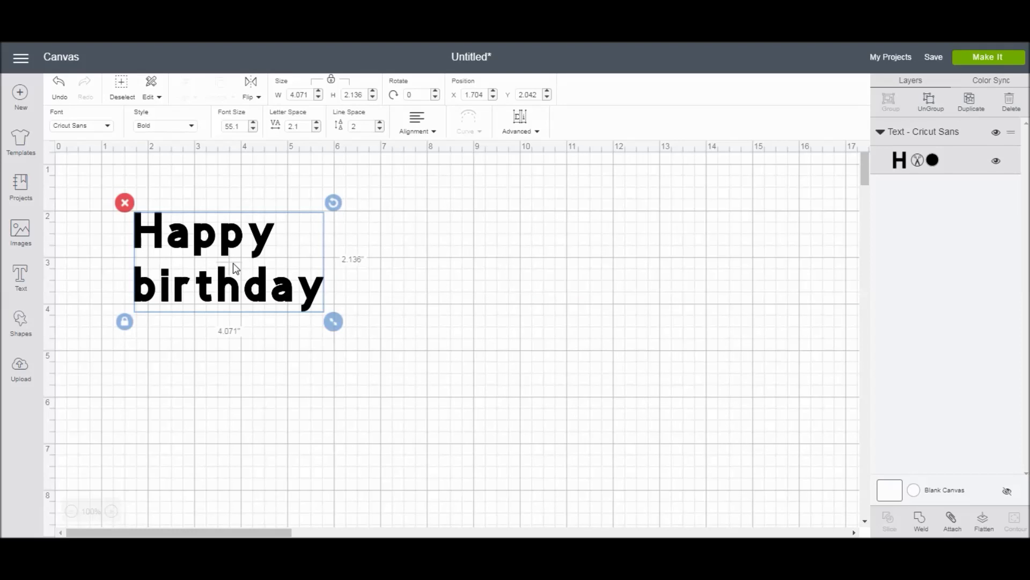
- Try Center alignment, then set the two-line text to Right alignment
{"action": "left_click", "coordinate": [428, 133]}
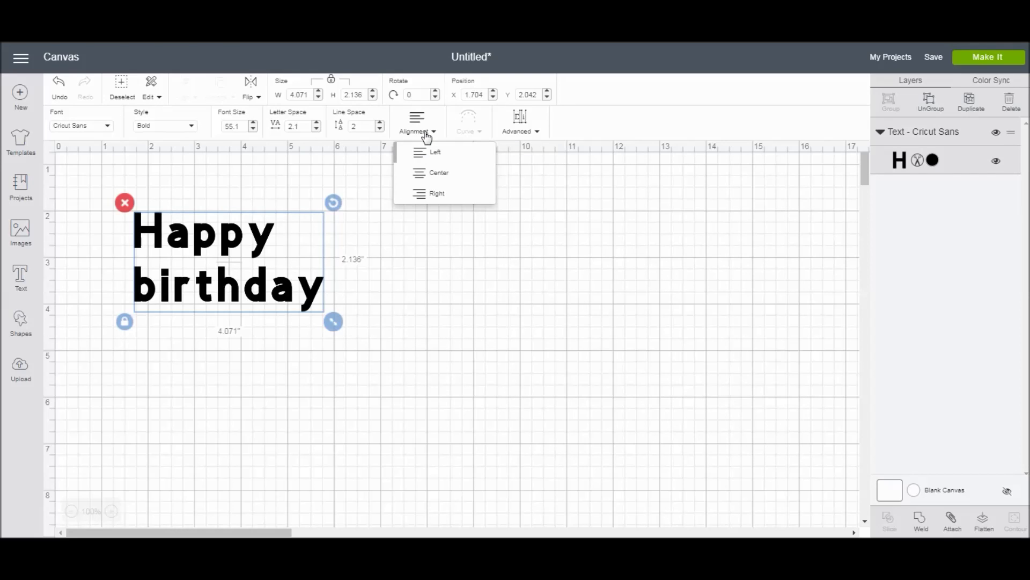
{"action": "left_click", "coordinate": [434, 174]}
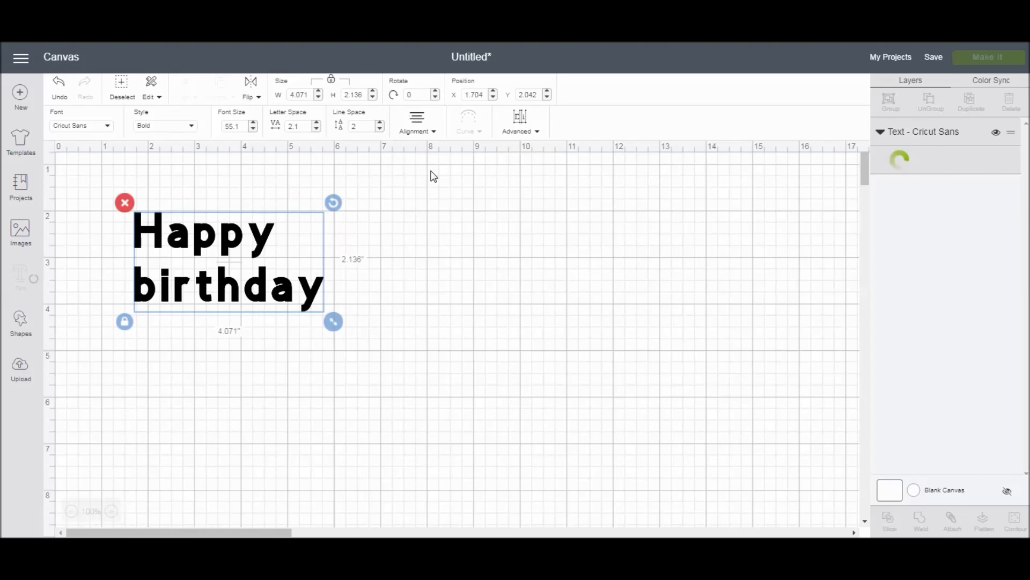
{"action": "left_click", "coordinate": [429, 132]}
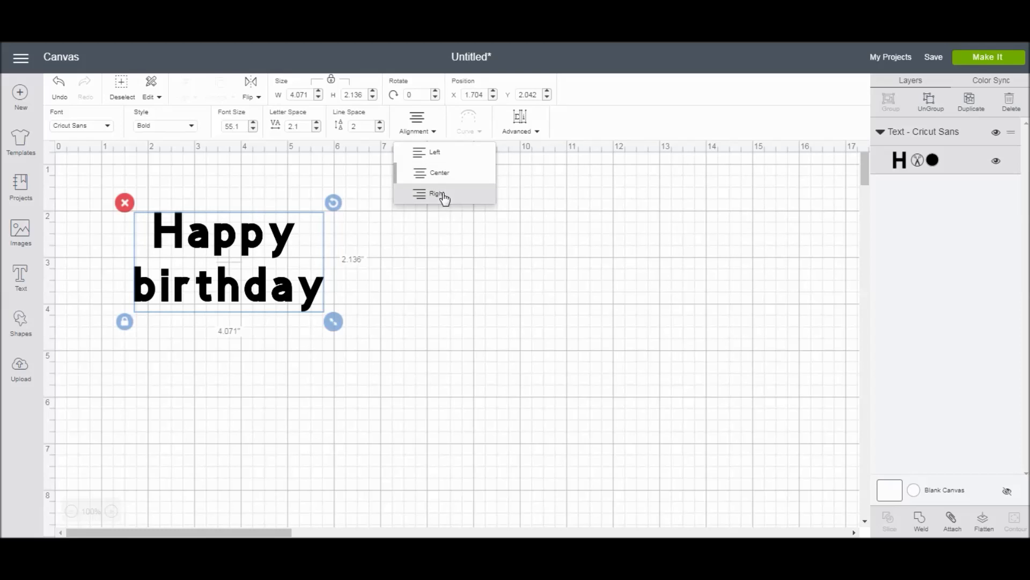
{"action": "left_click", "coordinate": [443, 196]}
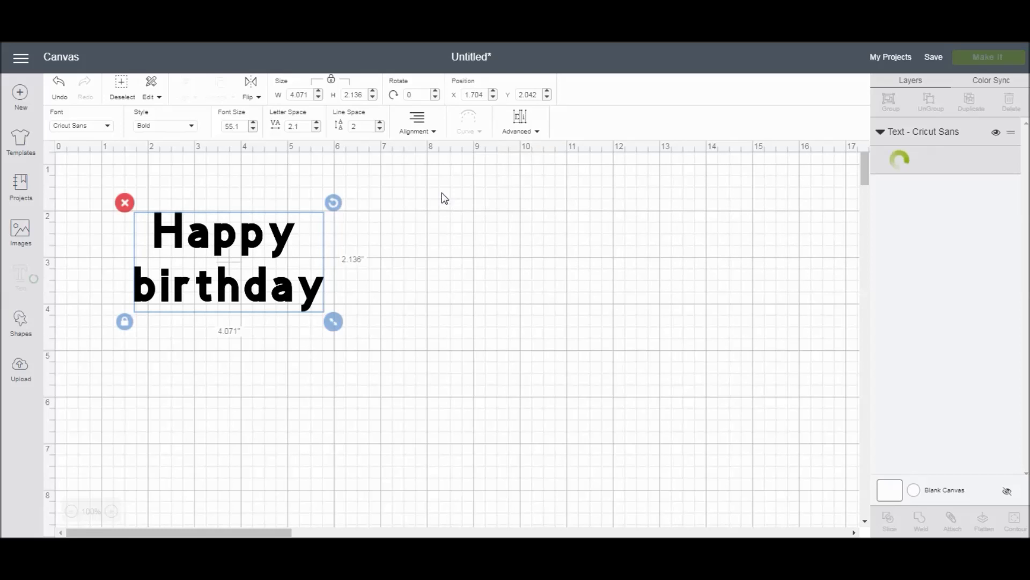
{"action": "left_click", "coordinate": [528, 134]}
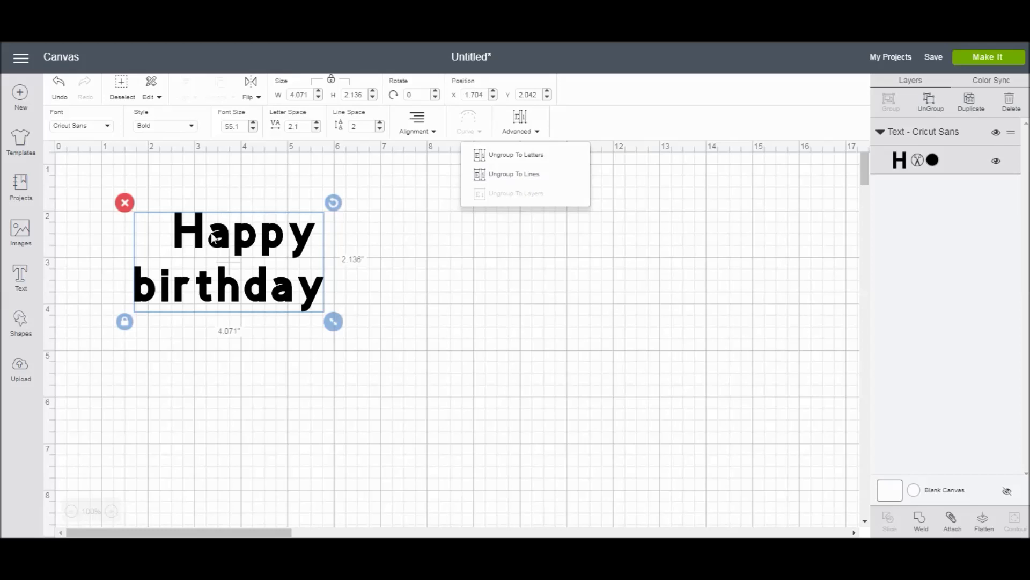
- Ungroup the text to lines, then position 'birthday' beside 'Happy'
{"action": "left_click", "coordinate": [533, 173]}
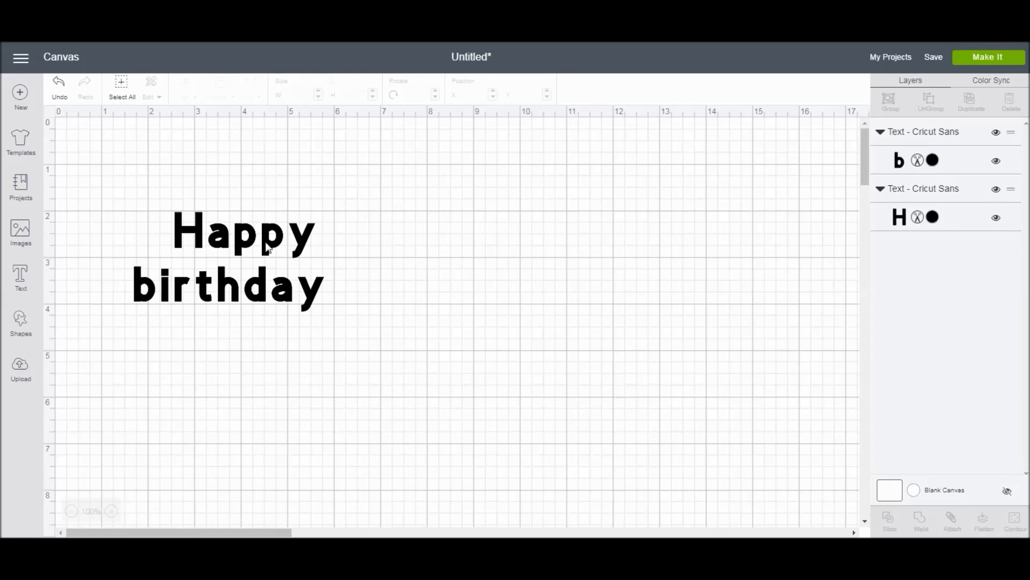
{"action": "left_click_drag", "start_coordinate": [267, 249], "coordinate": [246, 222]}
{"action": "left_click", "coordinate": [240, 284]}
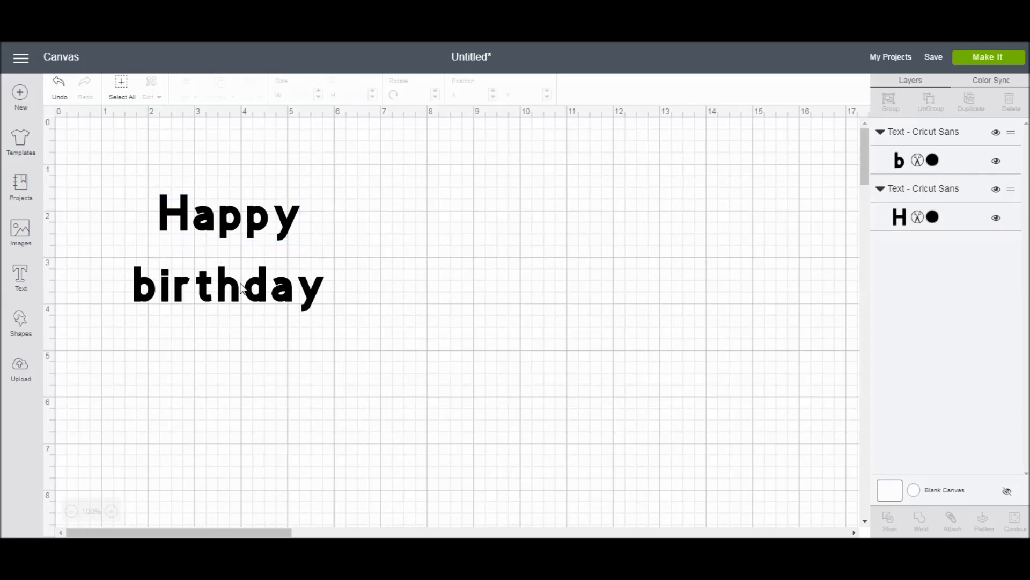
{"action": "left_click_drag", "start_coordinate": [241, 288], "coordinate": [363, 273]}
{"action": "left_click_drag", "start_coordinate": [444, 244], "coordinate": [479, 200]}
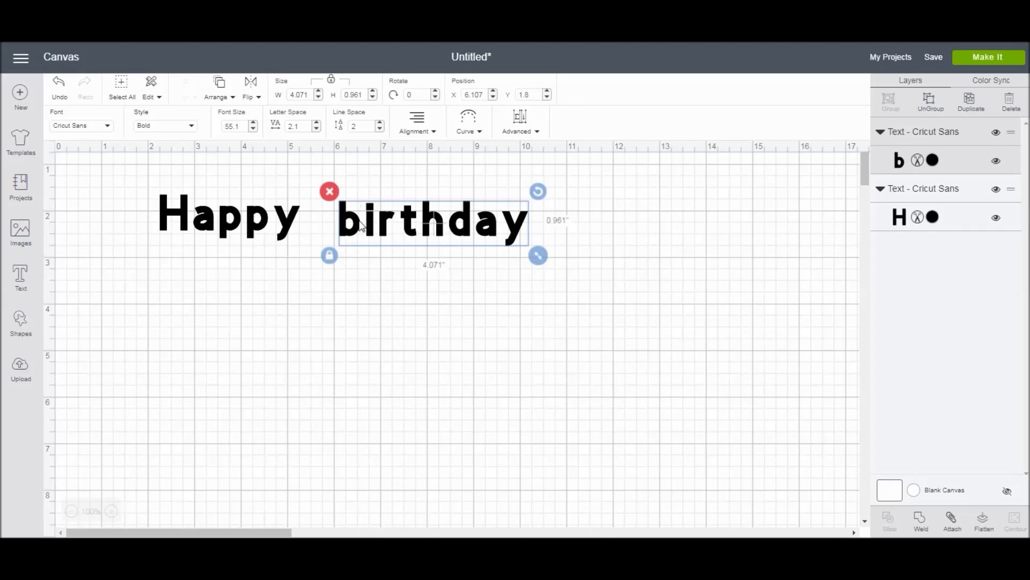
- Curve 'birthday' into an arch with the Diameter slider and move it under 'Happy'
{"action": "left_click", "coordinate": [480, 138]}
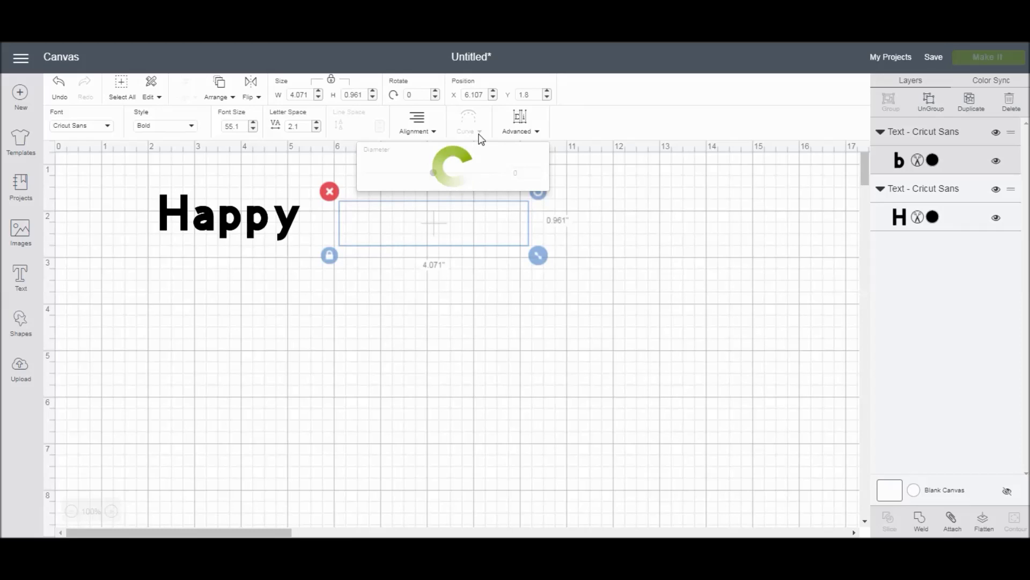
{"action": "left_click", "coordinate": [525, 171]}
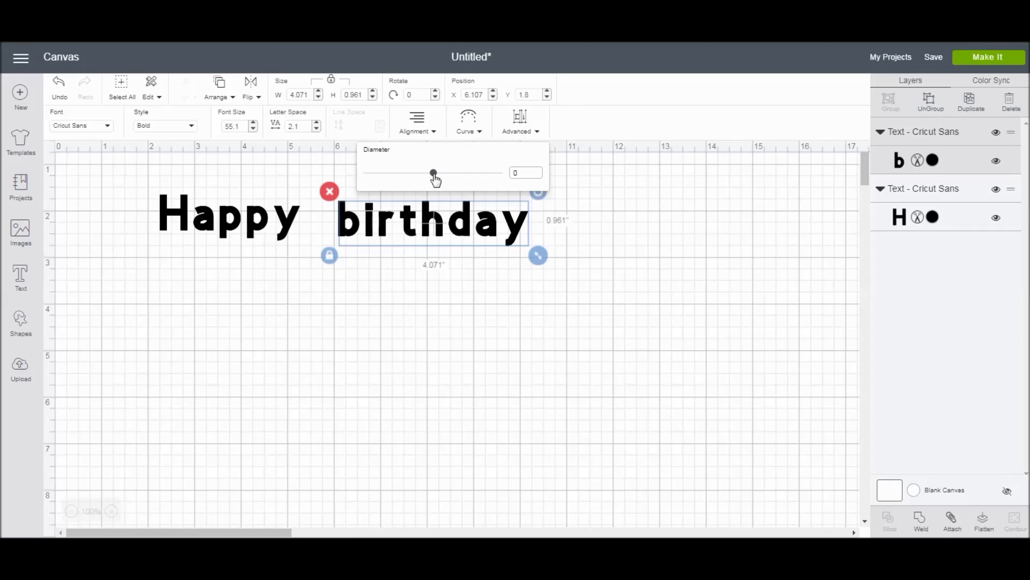
{"action": "left_click_drag", "start_coordinate": [434, 175], "coordinate": [471, 175]}
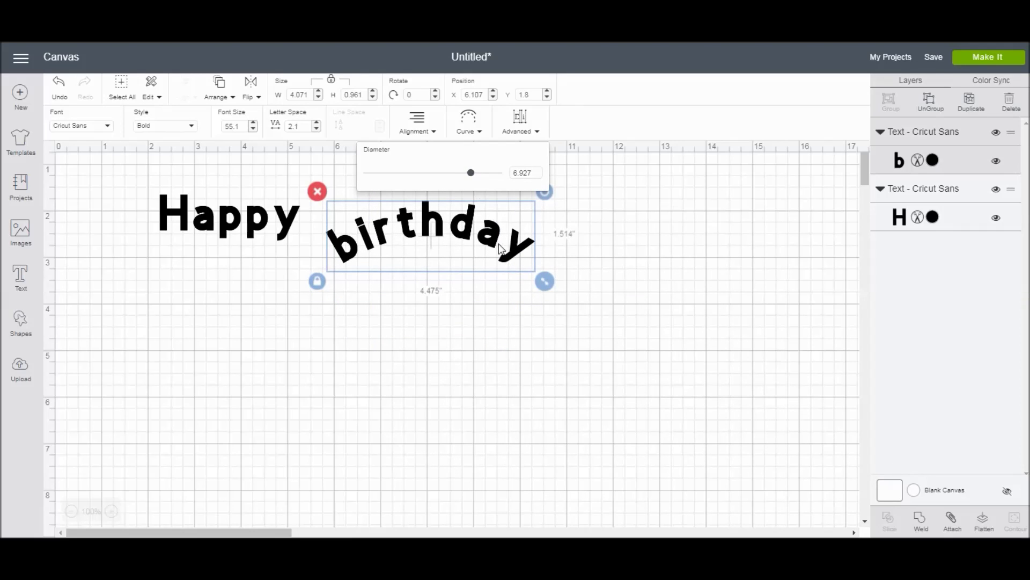
{"action": "left_click_drag", "start_coordinate": [498, 244], "coordinate": [290, 289]}
{"action": "left_click", "coordinate": [426, 212]}
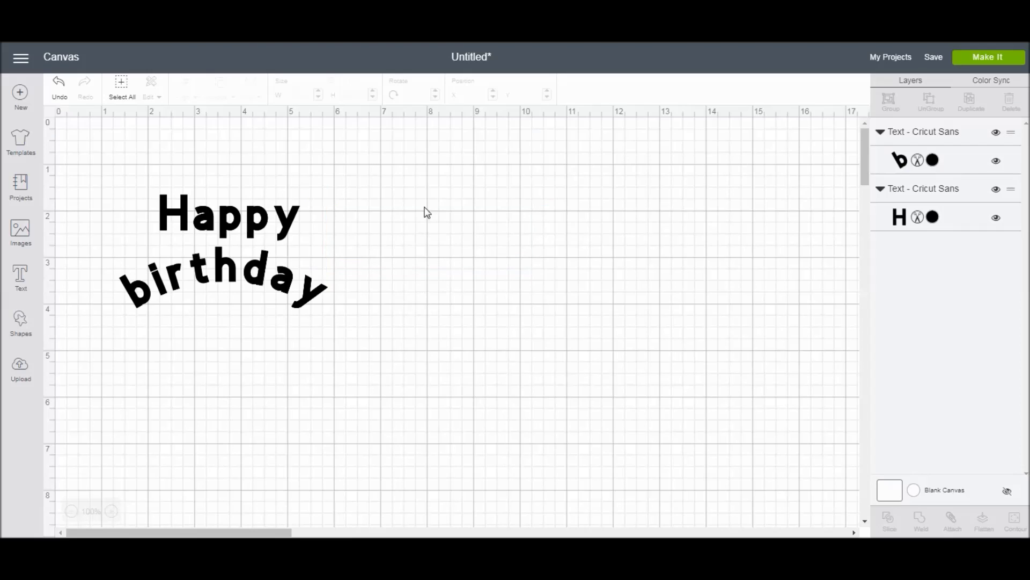
{"action": "left_click", "coordinate": [254, 232]}
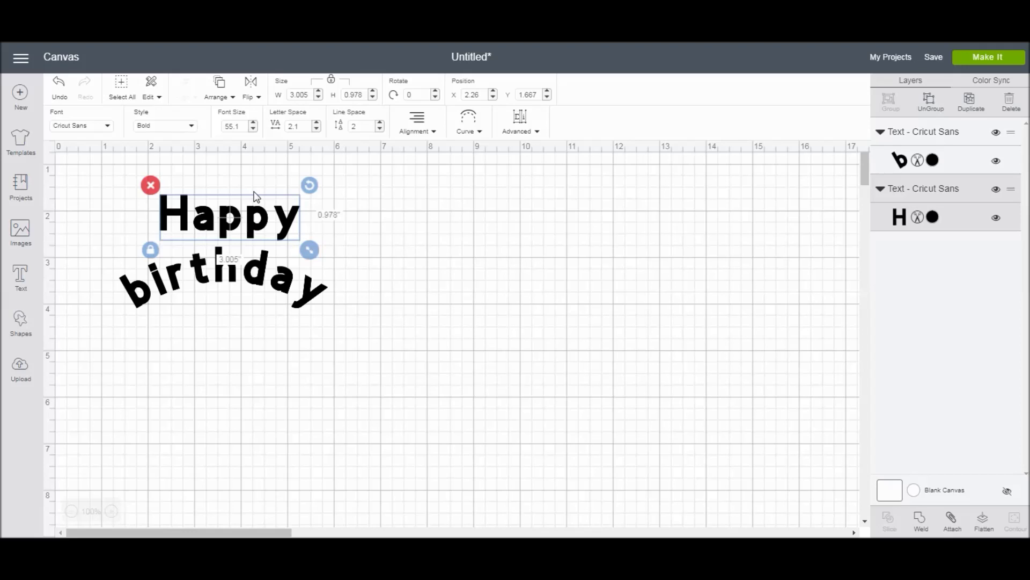